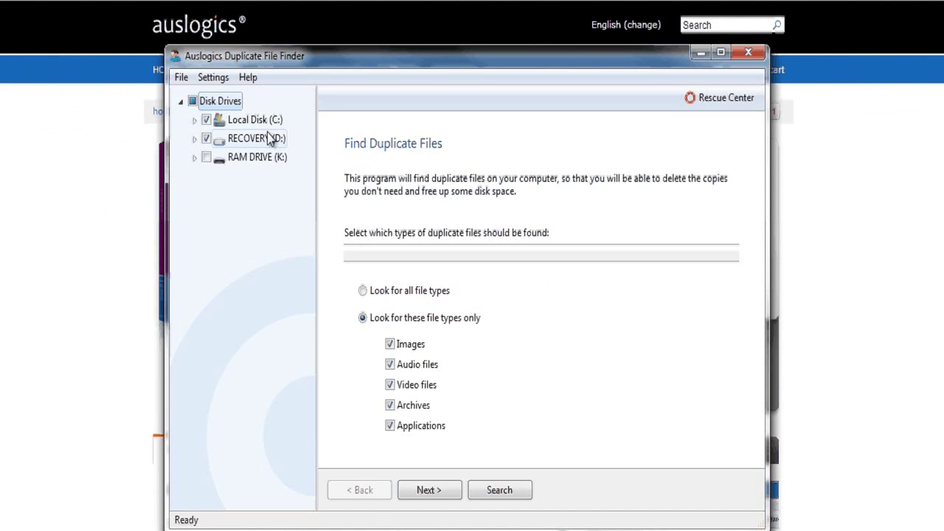
Accept the wizard's file-type, 1 MB size, date and Recycle Bin settings, then start the search
{"action": "left_click", "coordinate": [455, 493]}
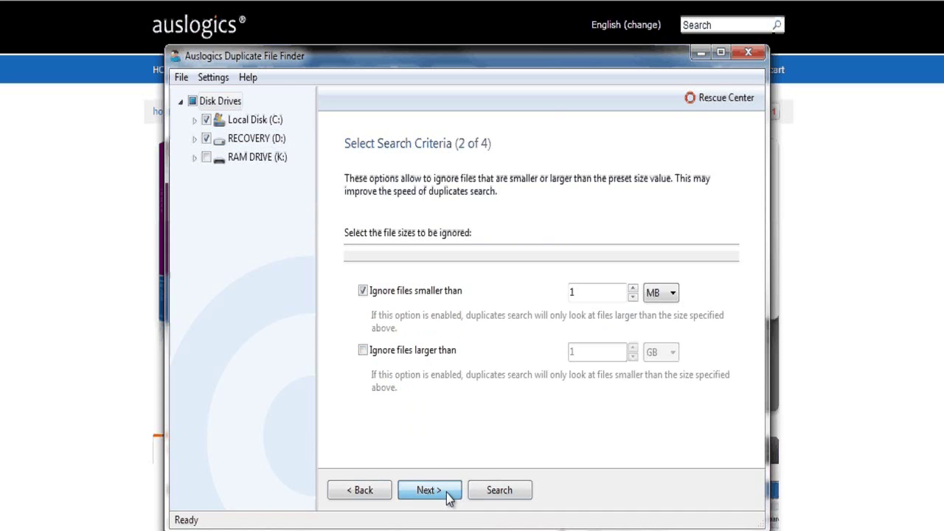
{"action": "left_click", "coordinate": [449, 498]}
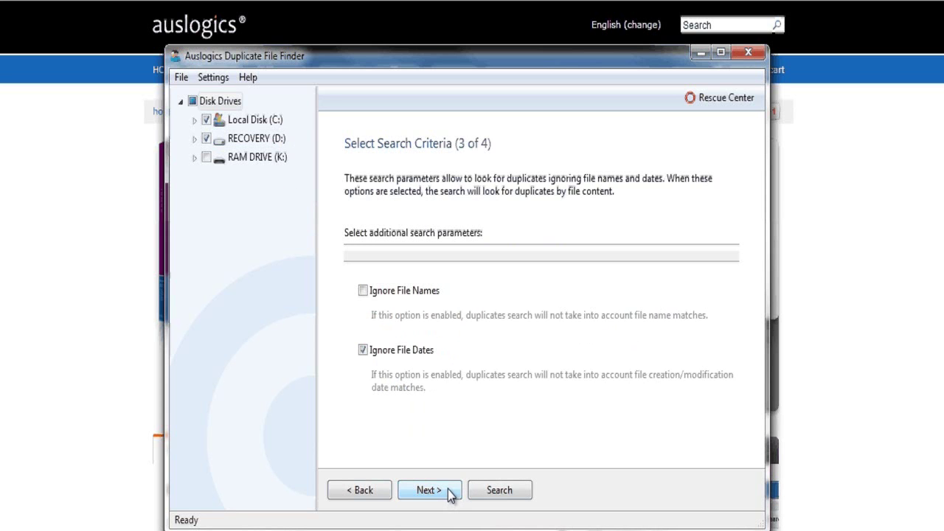
{"action": "left_click", "coordinate": [450, 491]}
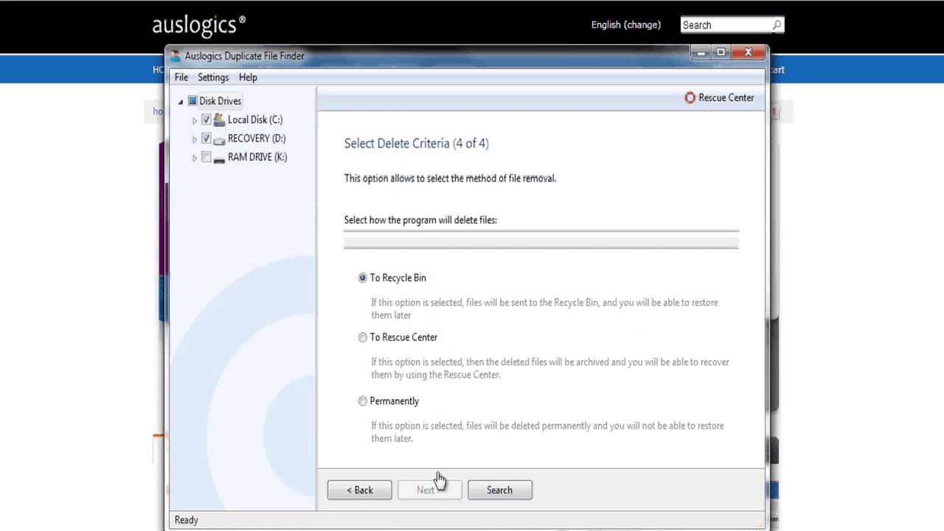
{"action": "left_click", "coordinate": [521, 497]}
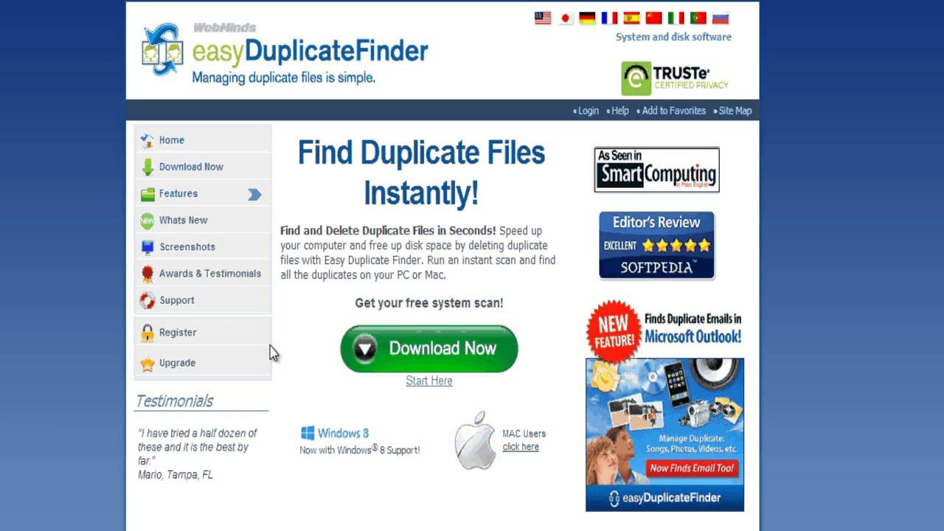
Open the Register page from the easyDuplicateFinder site's left sidebar
{"action": "left_click", "coordinate": [175, 336]}
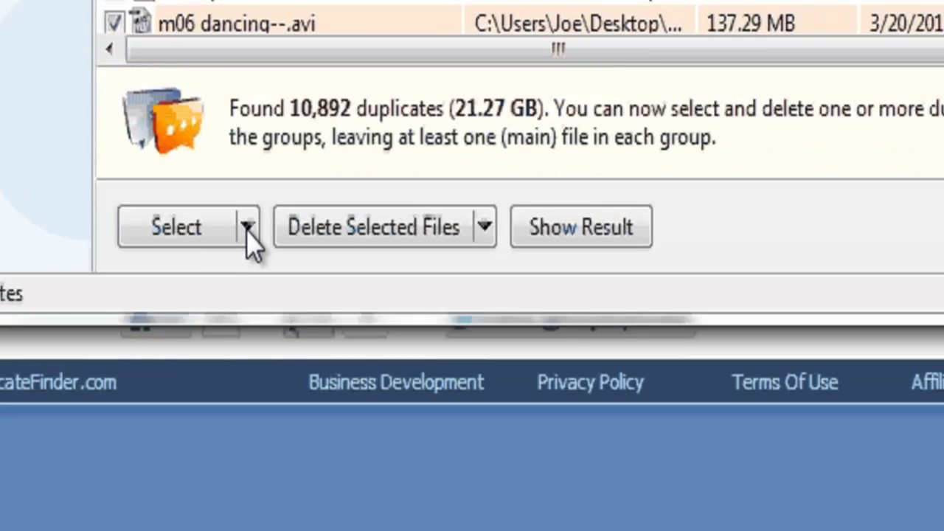
Apply Select All Duplicates in Each Group and scroll the results to verify the marks
{"action": "left_click", "coordinate": [353, 502]}
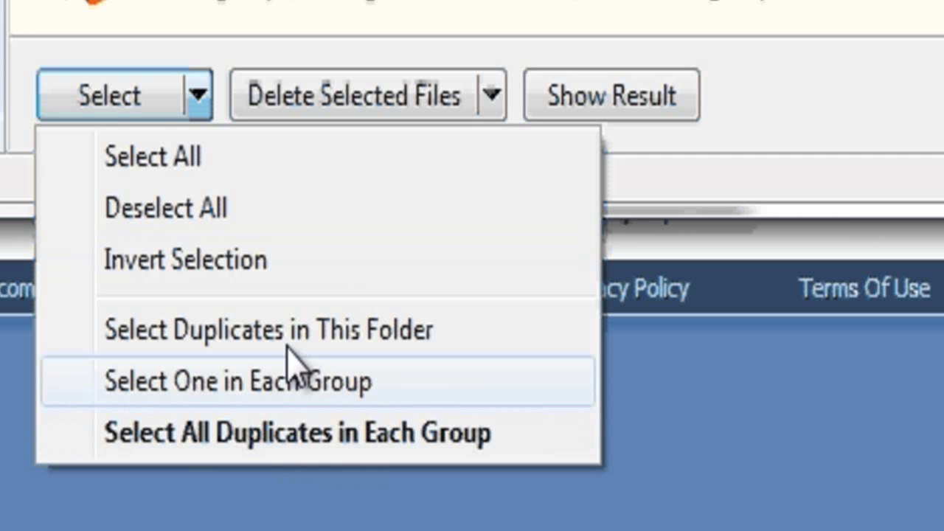
{"action": "left_click", "coordinate": [362, 435]}
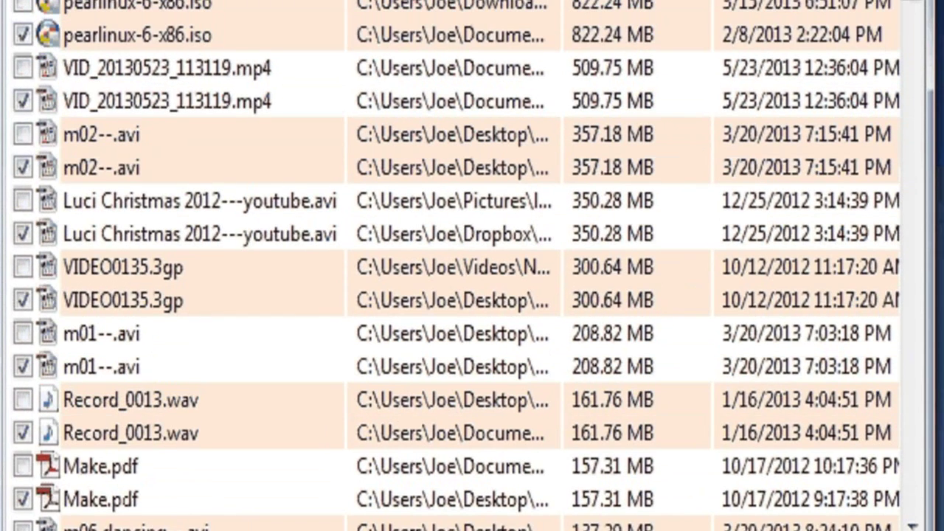
{"action": "left_click", "coordinate": [906, 137]}
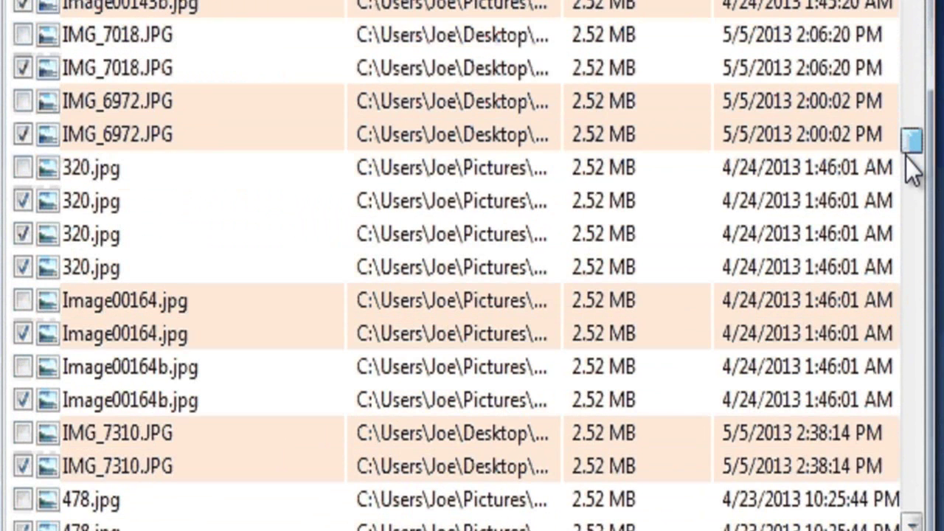
{"action": "left_click", "coordinate": [913, 199]}
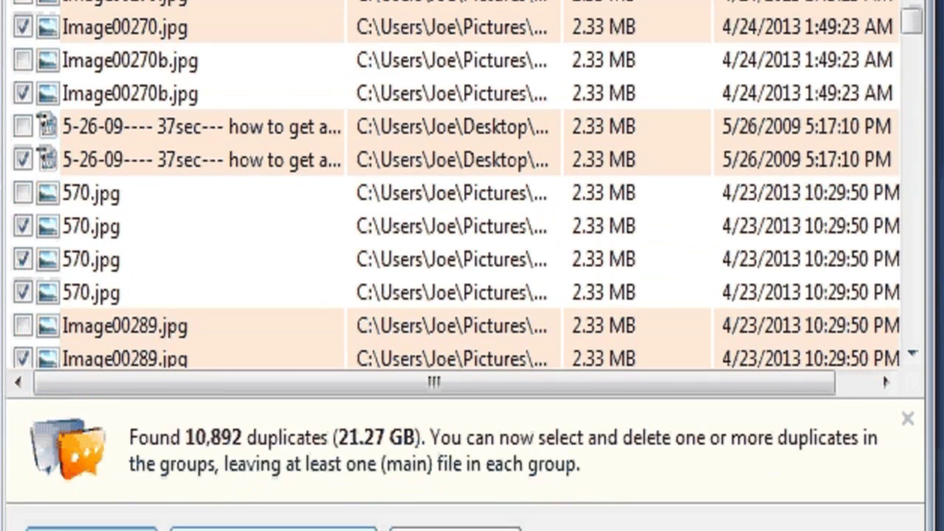
Choose Delete Selected Files > To Recycle Bin for the 6,110 marked files
{"action": "left_click", "coordinate": [366, 372]}
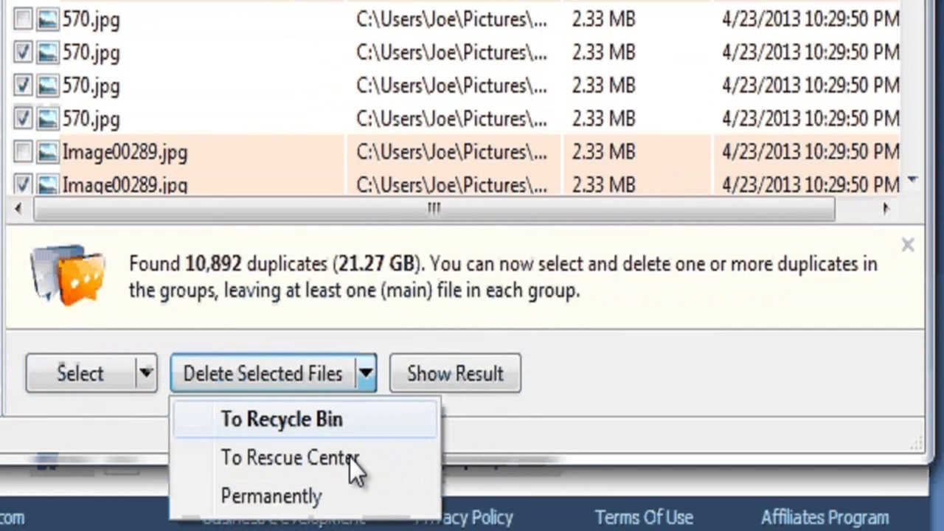
{"action": "left_click", "coordinate": [750, 343]}
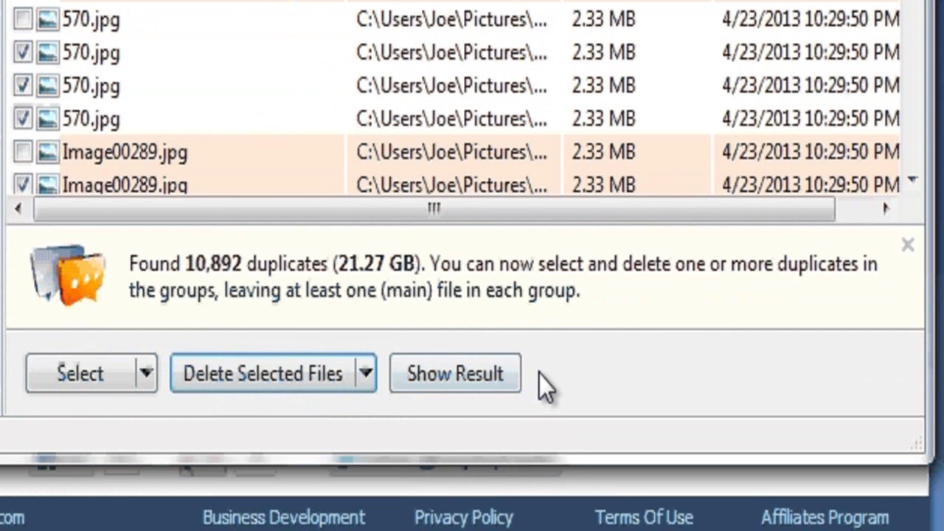
{"action": "left_click", "coordinate": [363, 378]}
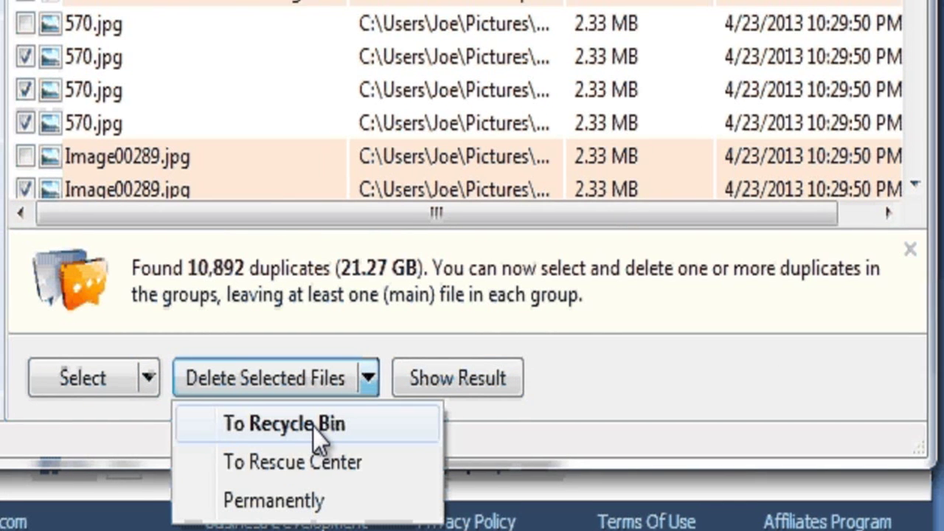
{"action": "left_click", "coordinate": [313, 425]}
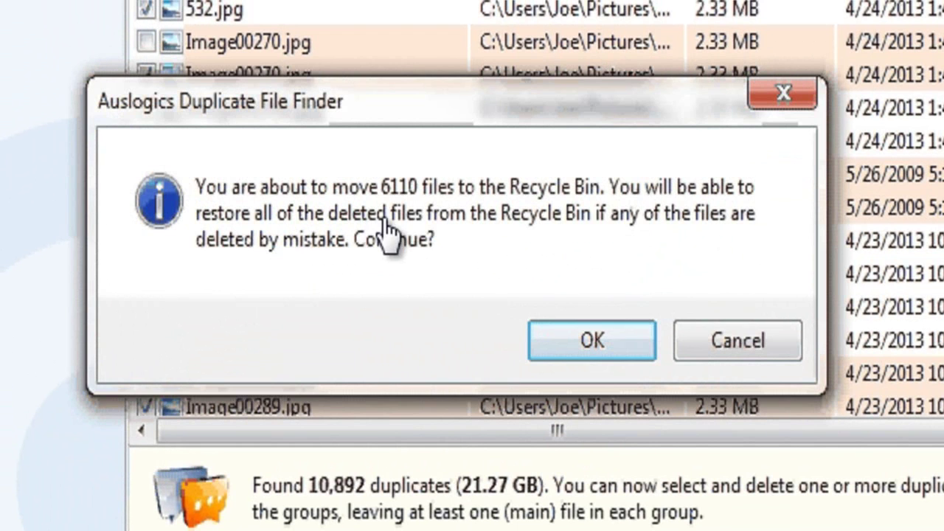
Confirm moving the 6,110 files and dismiss the summary reporting 6,108 moved
{"action": "left_click", "coordinate": [640, 341]}
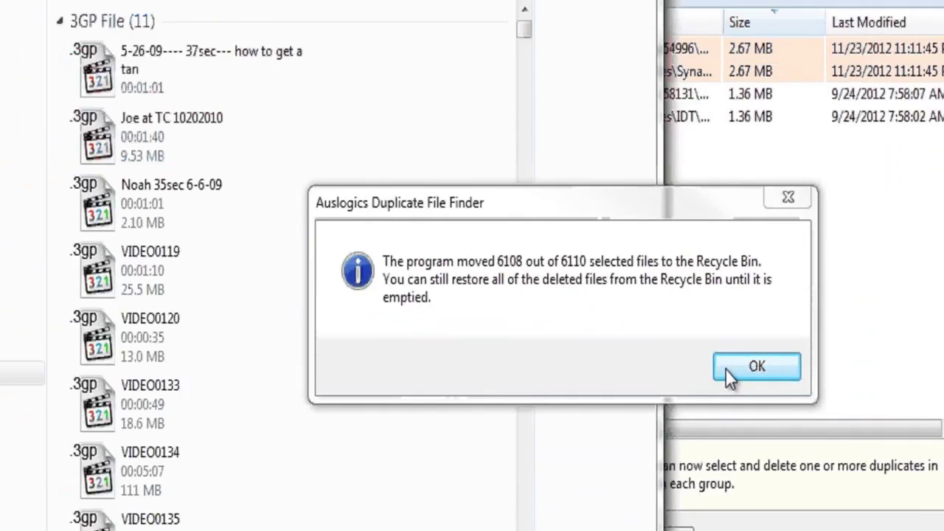
{"action": "left_click", "coordinate": [729, 369]}
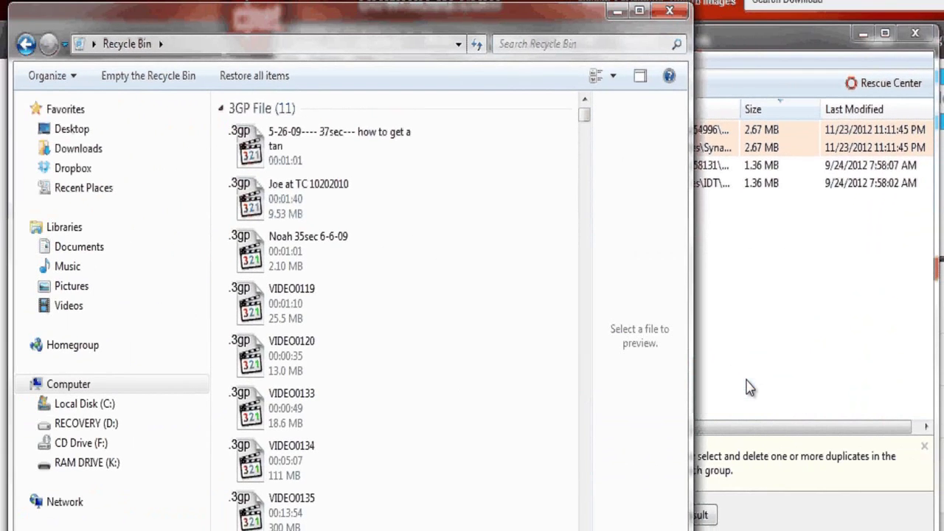
Permanently empty the Recycle Bin's 6,108 items (21.2 GB), raising Local Disk C to 83.6 GB free
{"action": "left_click", "coordinate": [790, 50]}
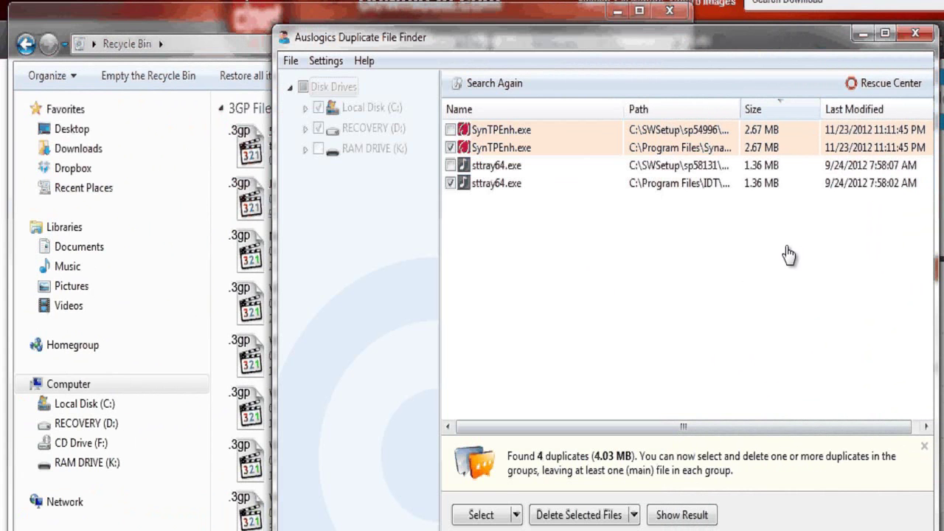
{"action": "left_click", "coordinate": [253, 16]}
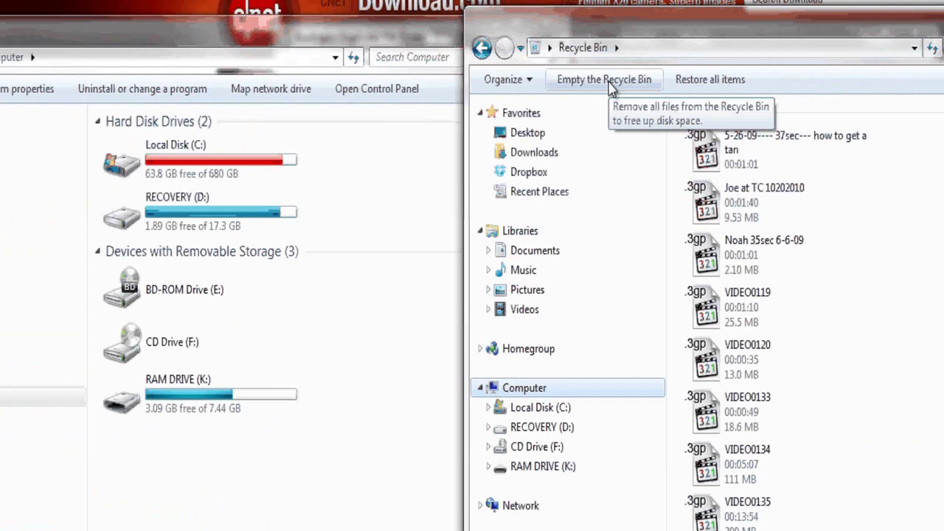
{"action": "left_click", "coordinate": [611, 87]}
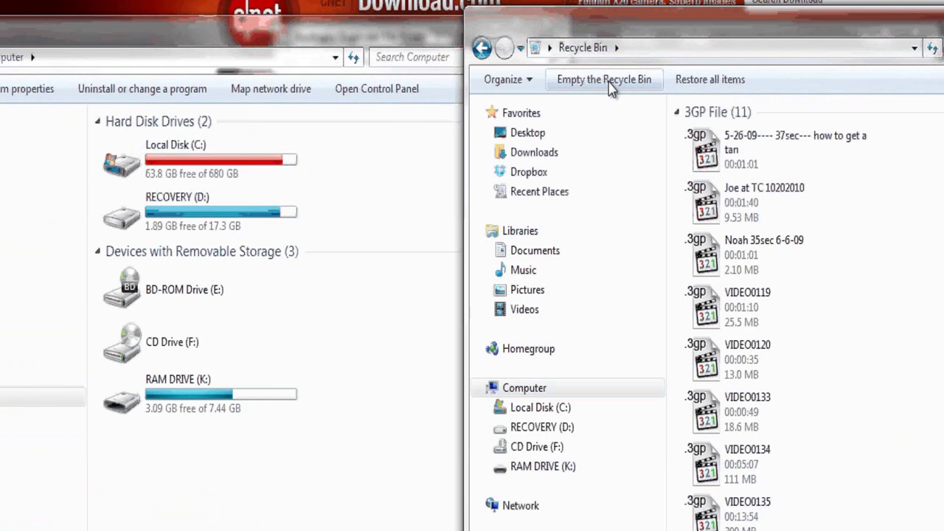
{"action": "left_click", "coordinate": [697, 327]}
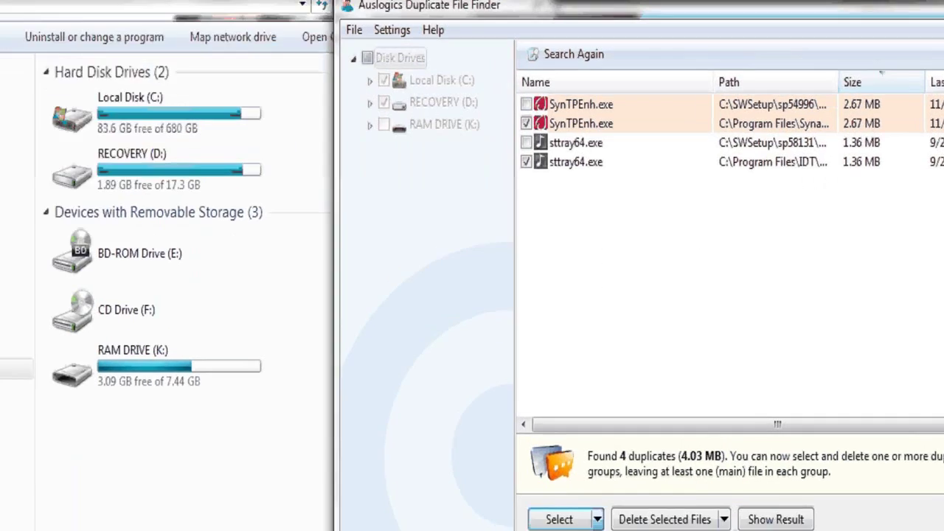
Bring the duplicate finder, now listing 4 duplicates (4.03 MB), back to the front
{"action": "left_click", "coordinate": [609, 528]}
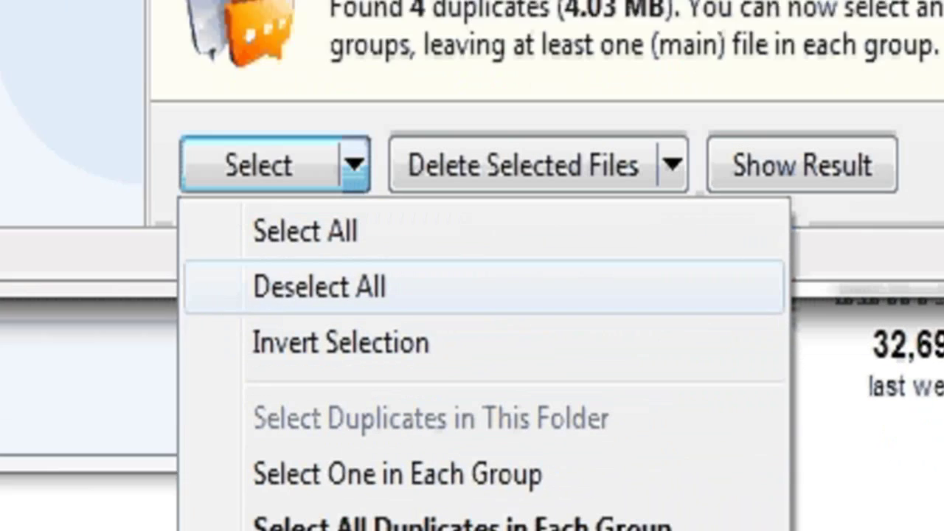